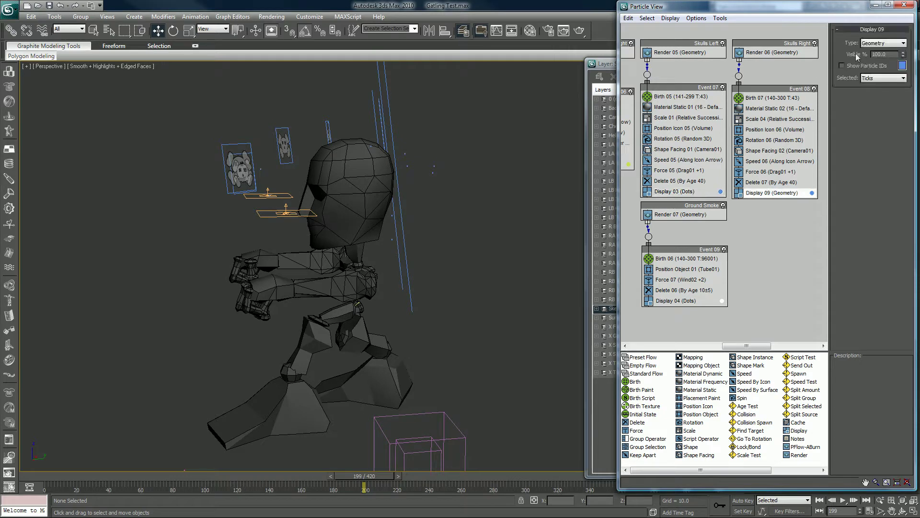
Set the display type of the Skulls Right particle event to Dots and minimise the Particle View window.
{"action": "left_click", "coordinate": [884, 43]}
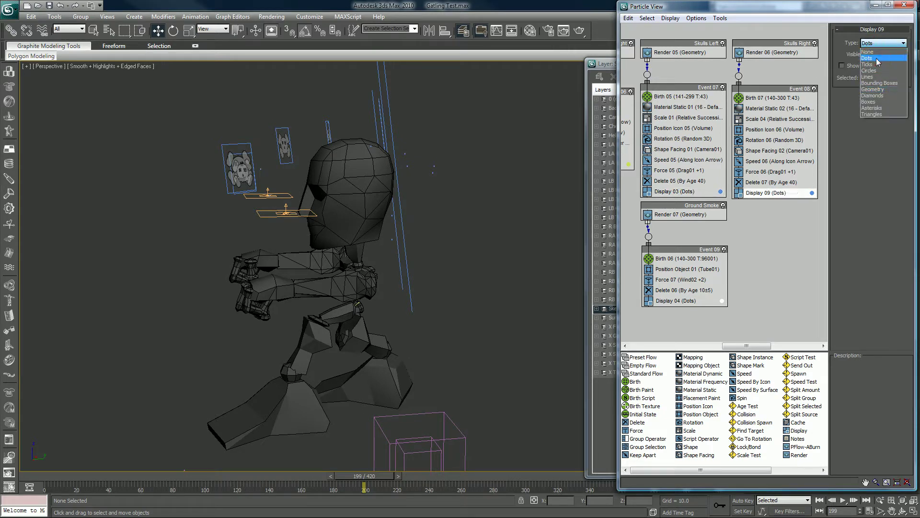
{"action": "left_click", "coordinate": [877, 58]}
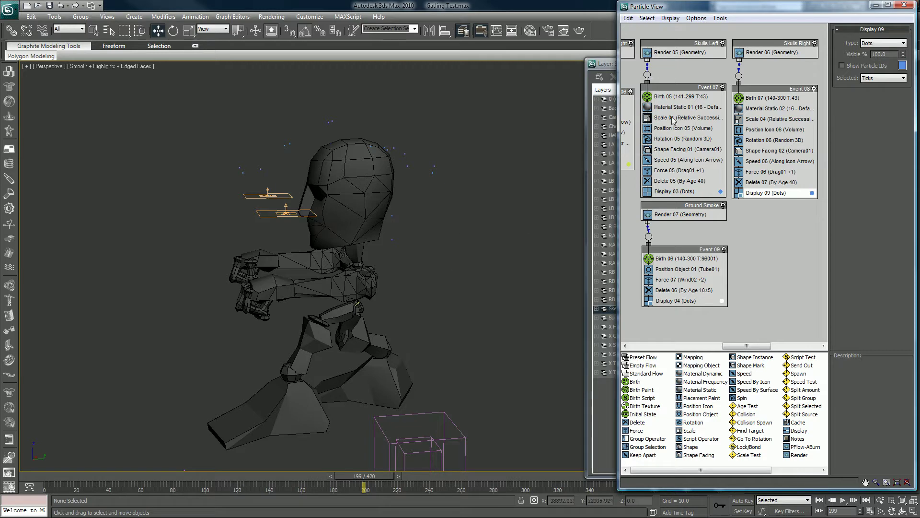
{"action": "left_click", "coordinate": [875, 5]}
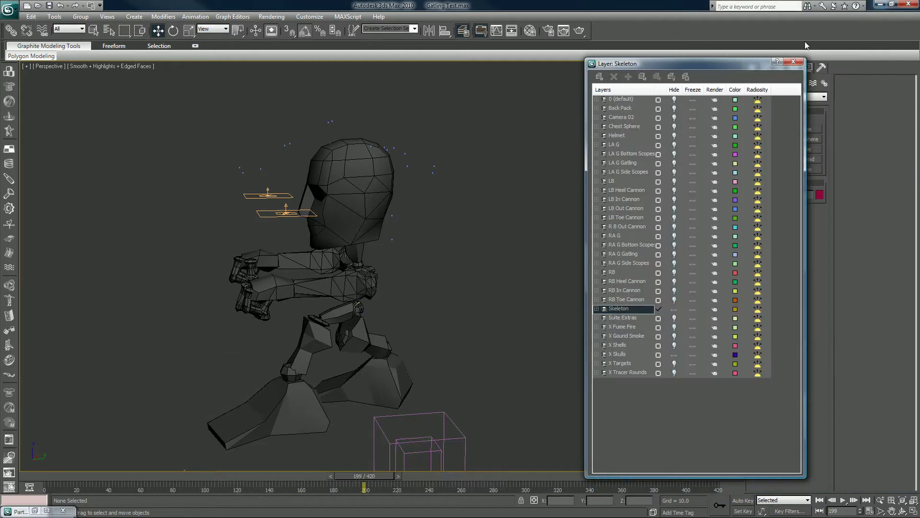
Toggle the visibility of the X Skulls layer to compare the scene with and without it, leaving the layer hidden.
{"action": "left_click", "coordinate": [674, 309]}
{"action": "left_click", "coordinate": [673, 309]}
{"action": "left_click", "coordinate": [674, 354]}
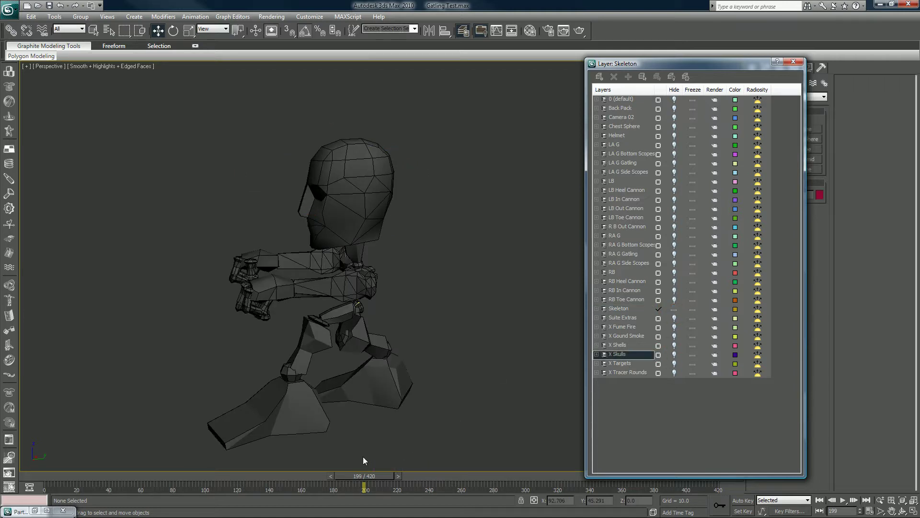
{"action": "left_click", "coordinate": [675, 354]}
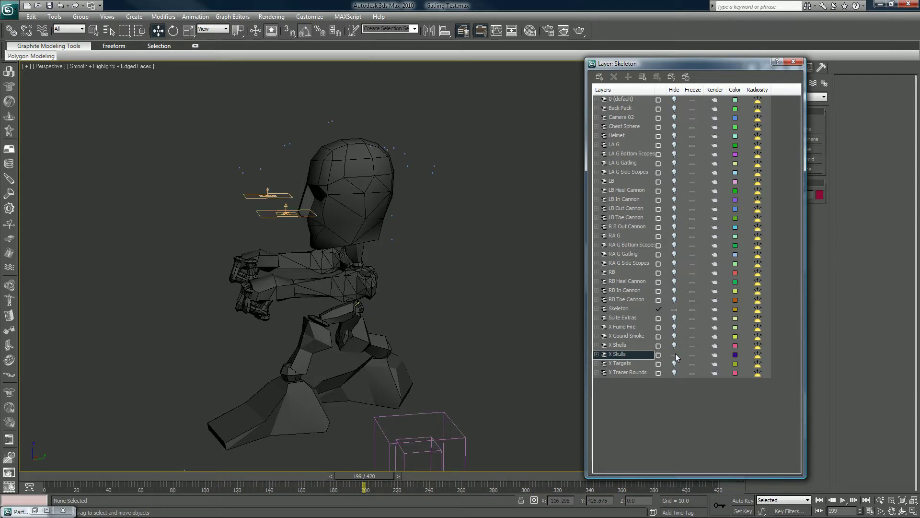
{"action": "left_click", "coordinate": [438, 452]}
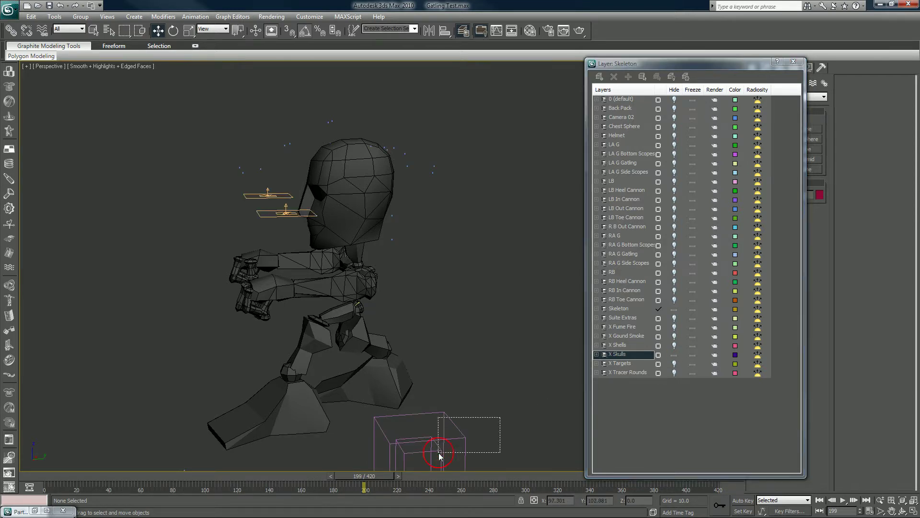
{"action": "left_click", "coordinate": [675, 355]}
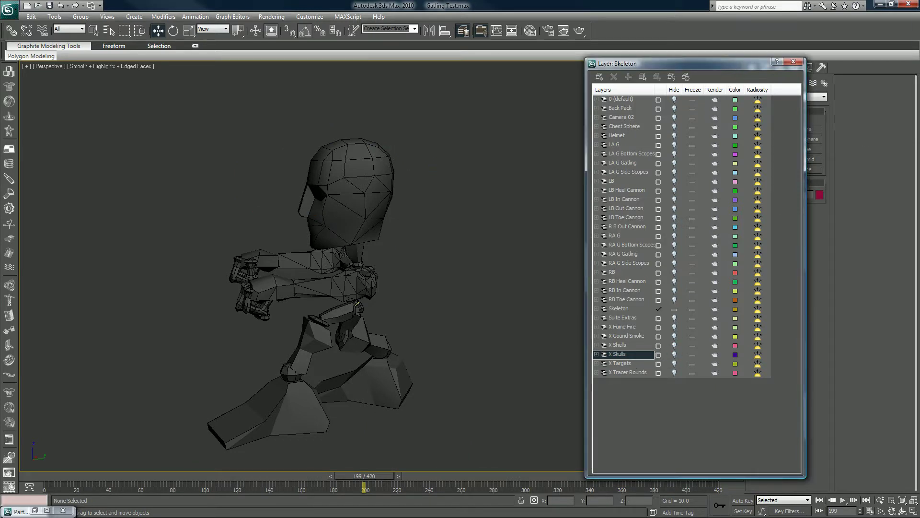
Switch to Windows Media Player and review the ComBot Gatling Test 006 clip, pausing and replaying it from the start.
{"action": "key", "text": "alt+Tab"}
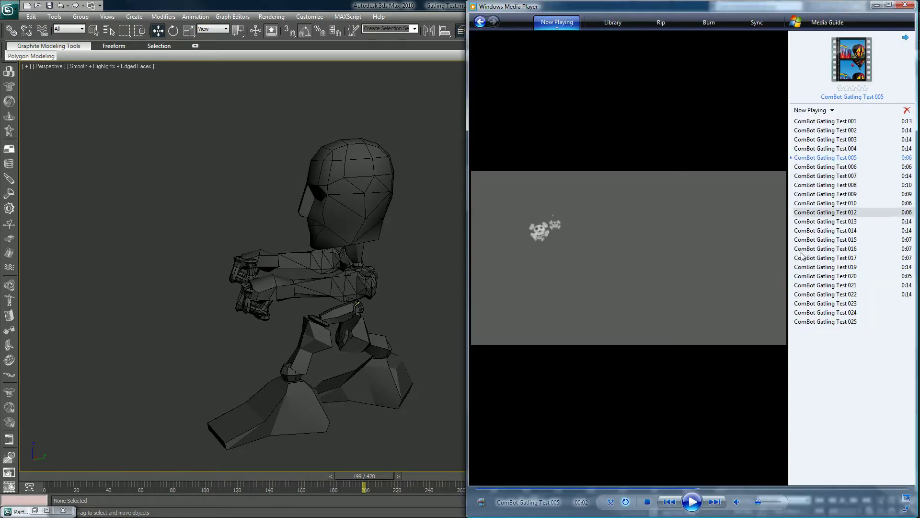
{"action": "left_click", "coordinate": [685, 505]}
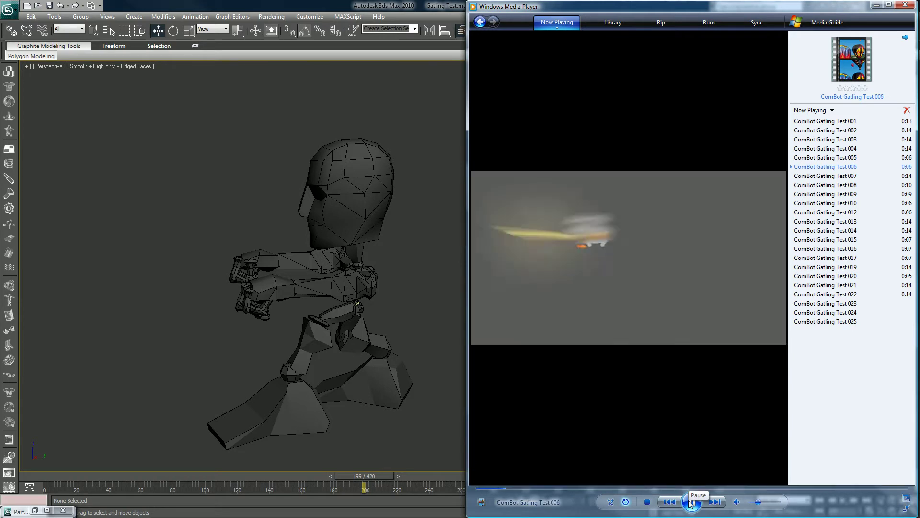
{"action": "left_click", "coordinate": [690, 504]}
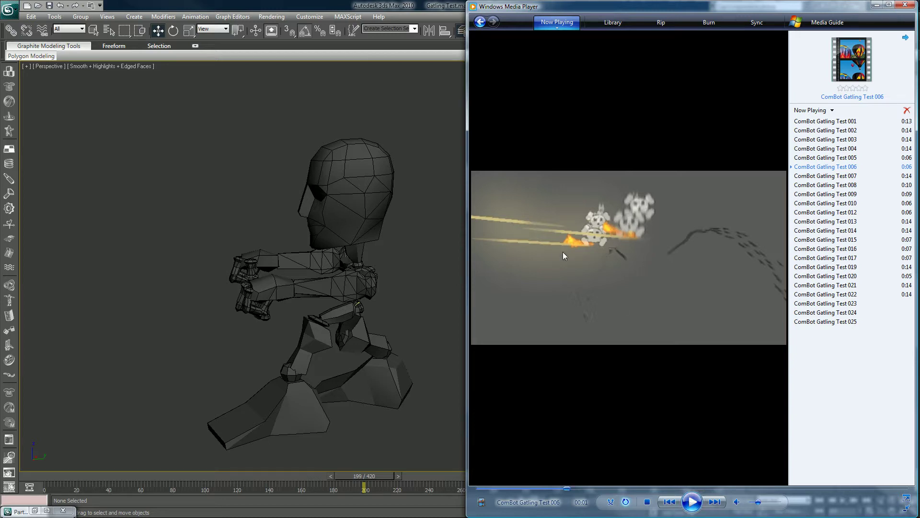
{"action": "left_click", "coordinate": [691, 502]}
{"action": "left_click", "coordinate": [481, 489]}
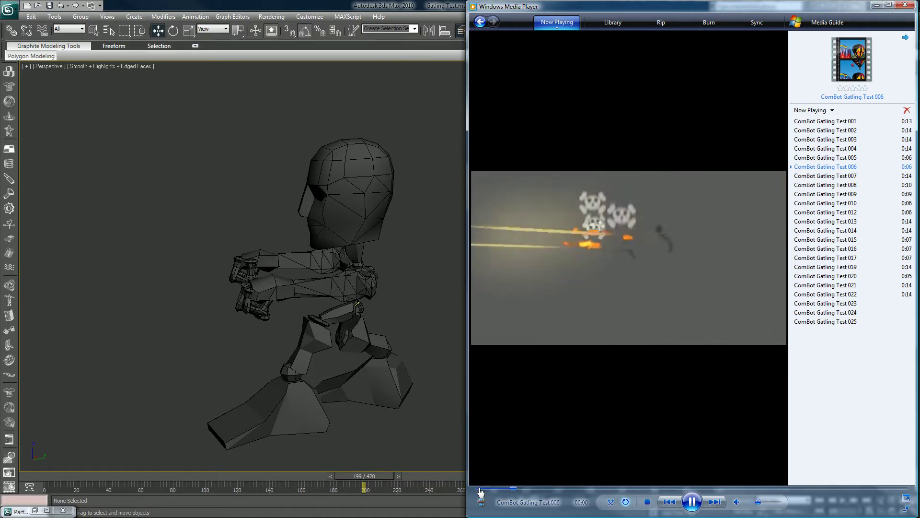
{"action": "right_click", "coordinate": [693, 510]}
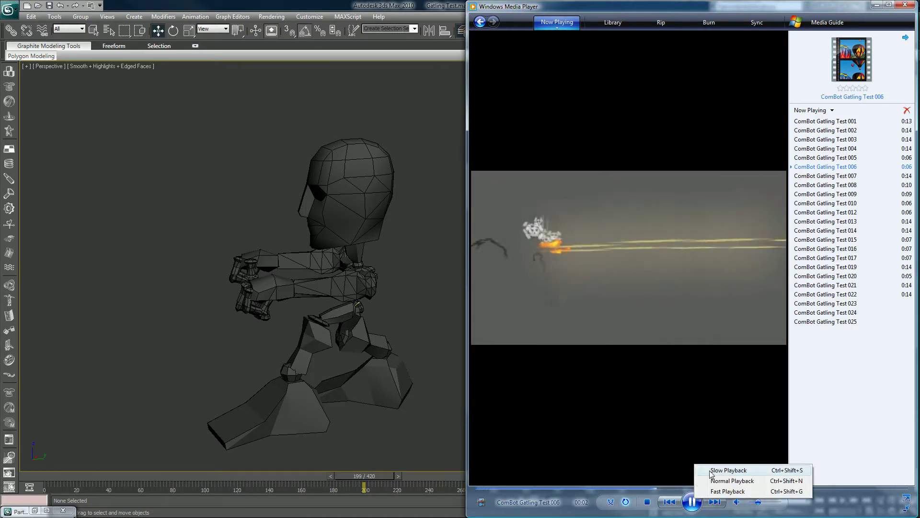
{"action": "left_click", "coordinate": [622, 479]}
{"action": "left_click", "coordinate": [479, 489]}
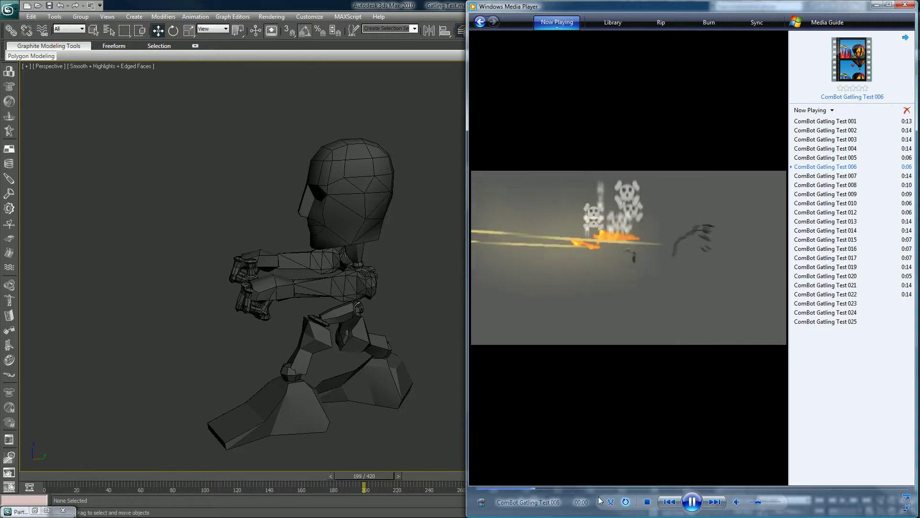
Advance to ComBot Gatling Test 007, jump back to its firing shots, pause to examine the skull smoke, and resume playback.
{"action": "left_click", "coordinate": [711, 504]}
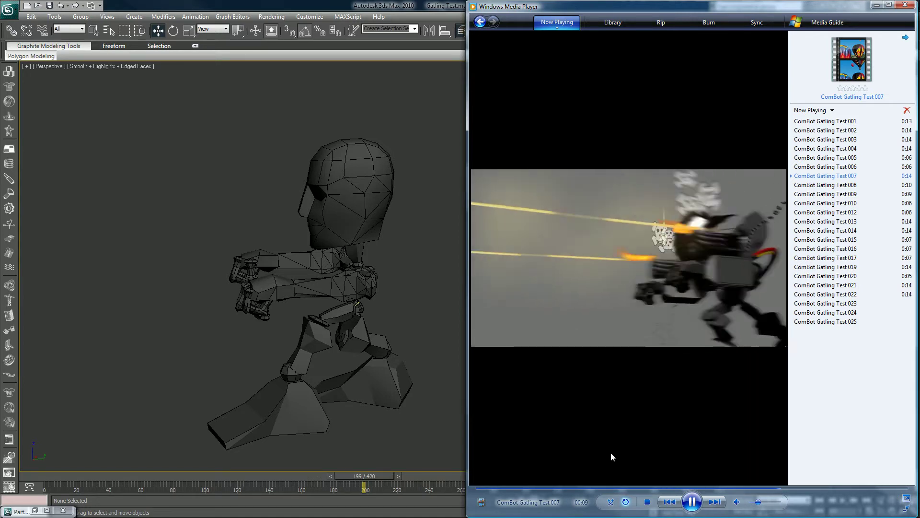
{"action": "left_click", "coordinate": [685, 488]}
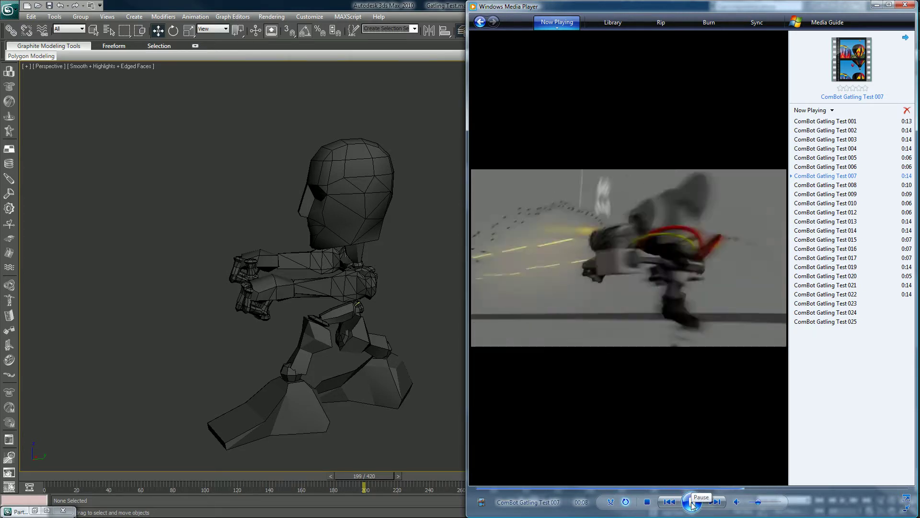
{"action": "left_click", "coordinate": [691, 503]}
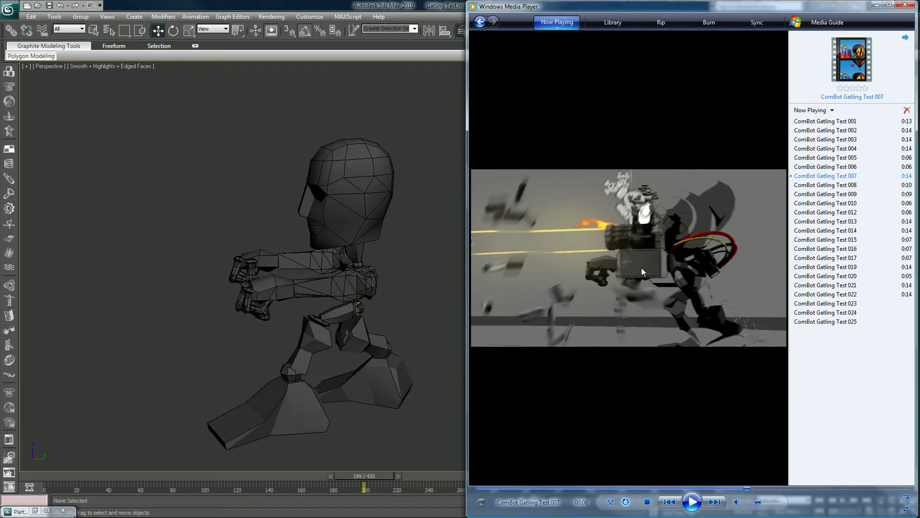
{"action": "left_click", "coordinate": [694, 501]}
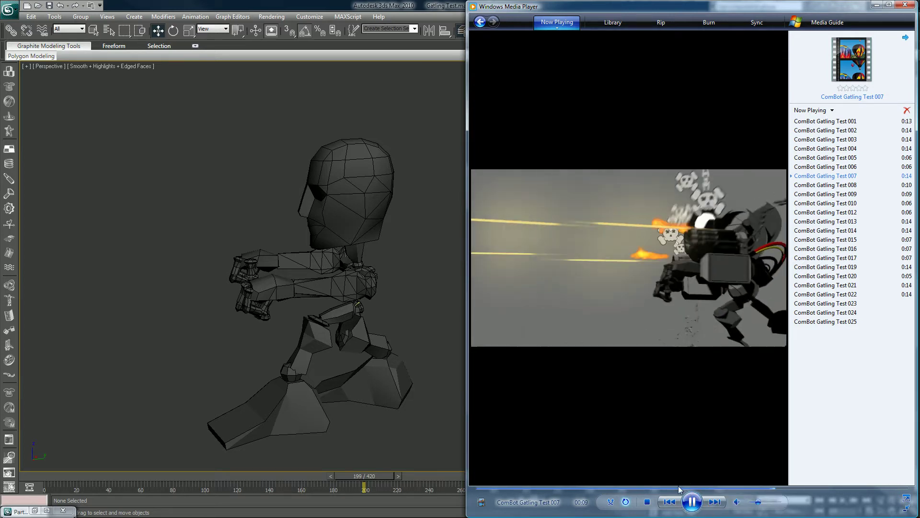
Skim through ComBot Gatling Tests 008 and 009 and pause Test 010 on a frame of the muzzle fire and smoke.
{"action": "left_click", "coordinate": [714, 502]}
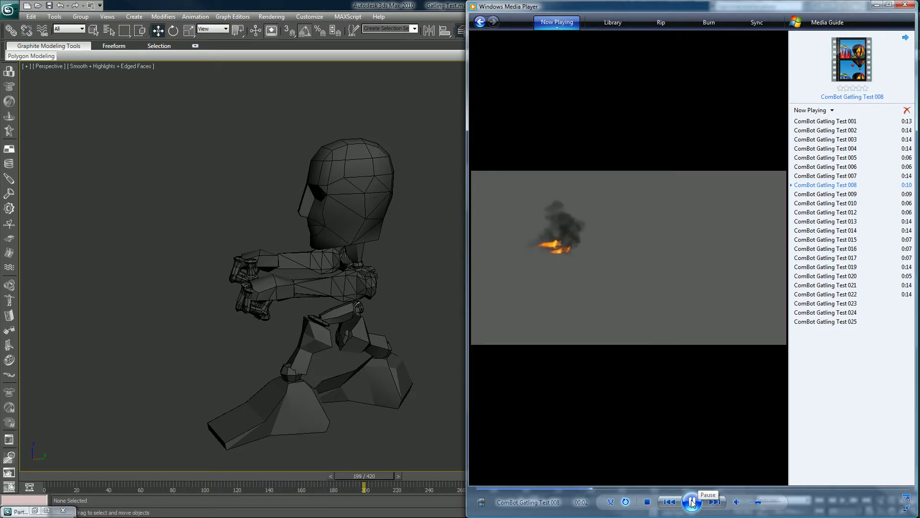
{"action": "left_click", "coordinate": [714, 504]}
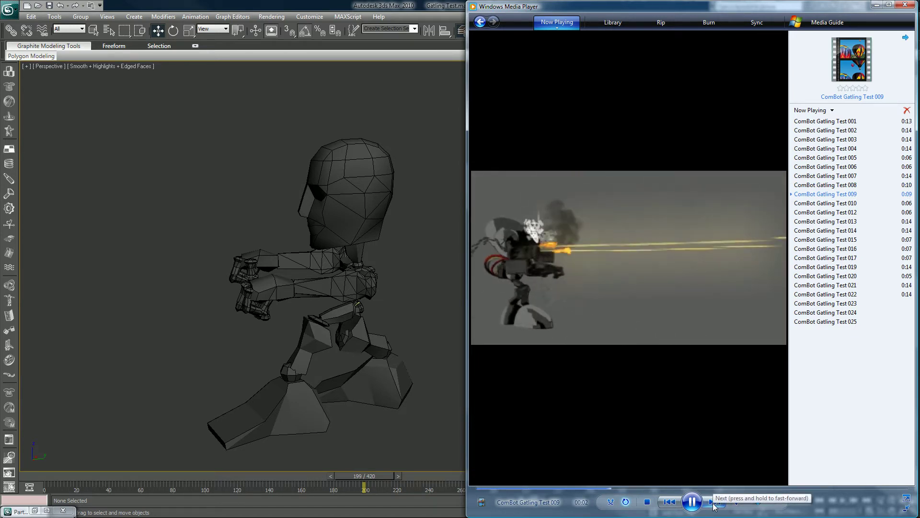
{"action": "left_click", "coordinate": [713, 505]}
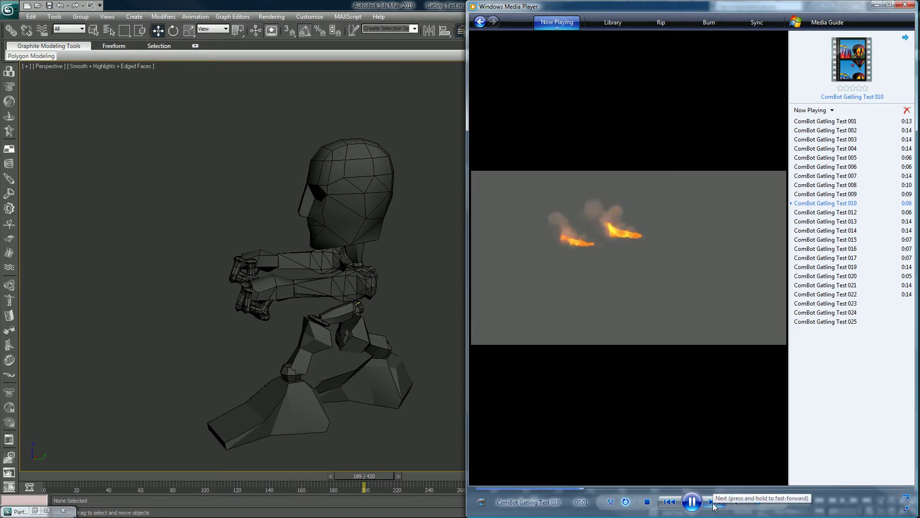
{"action": "left_click", "coordinate": [691, 502]}
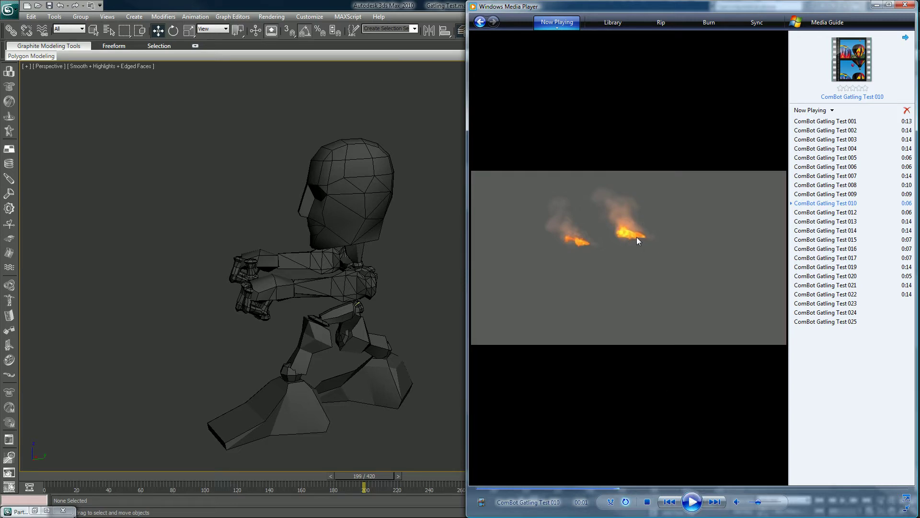
Switch back to 3ds Max and unhide the X Fume Fire layer.
{"action": "left_click", "coordinate": [424, 184]}
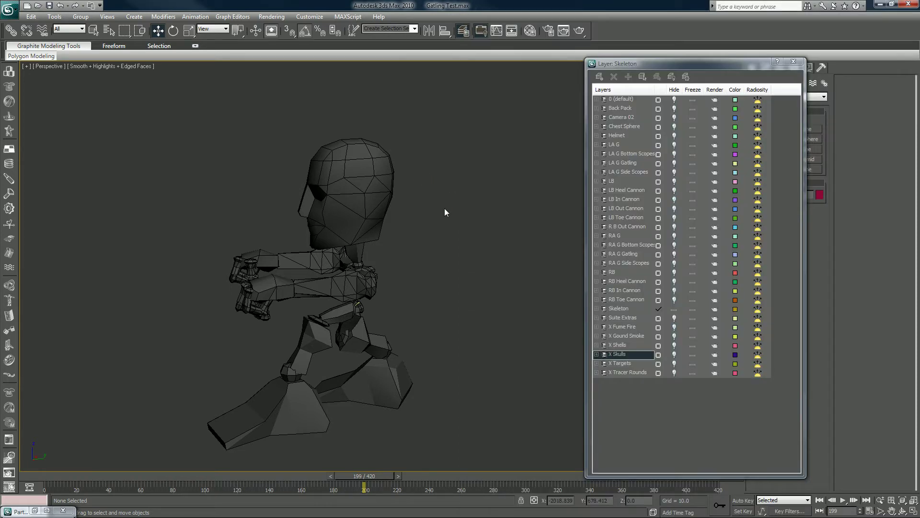
{"action": "left_click", "coordinate": [673, 328]}
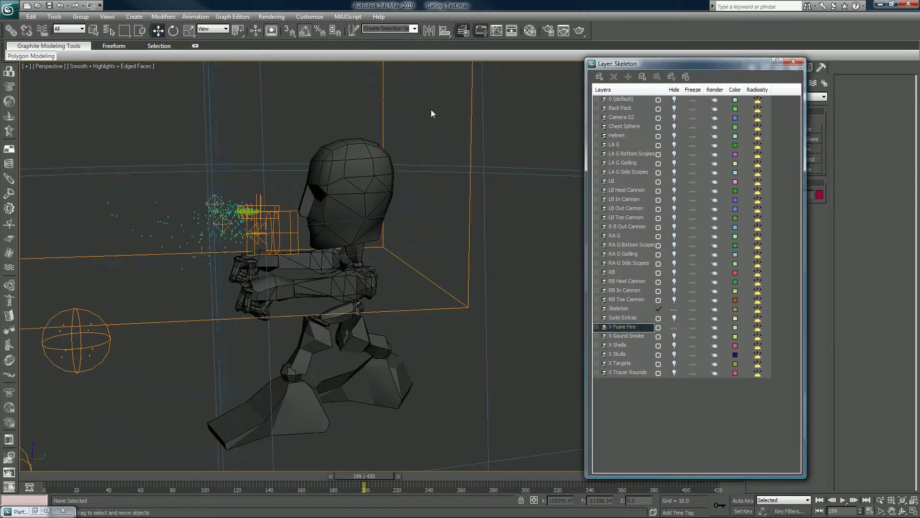
Close the layer manager and open the illumination parameters of the FumeFX03 simulation container.
{"action": "left_click", "coordinate": [386, 106]}
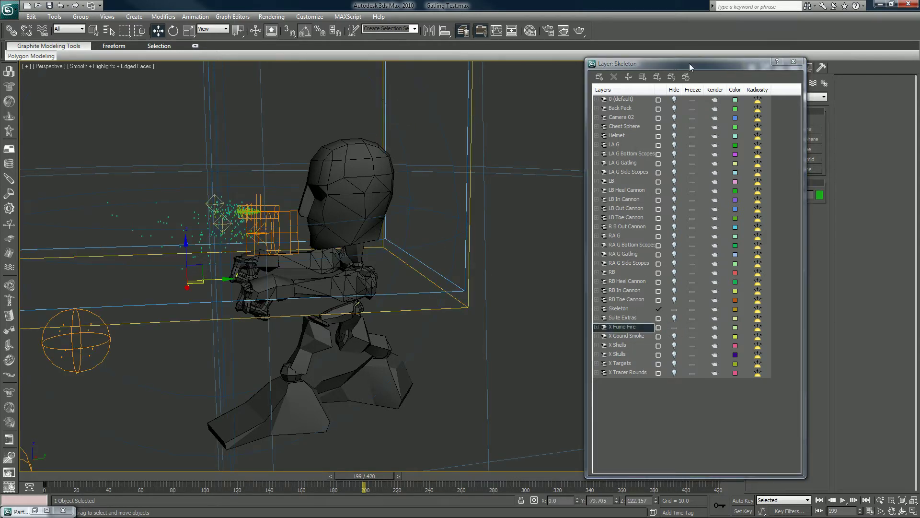
{"action": "left_click", "coordinate": [794, 62]}
{"action": "left_click", "coordinate": [766, 69]}
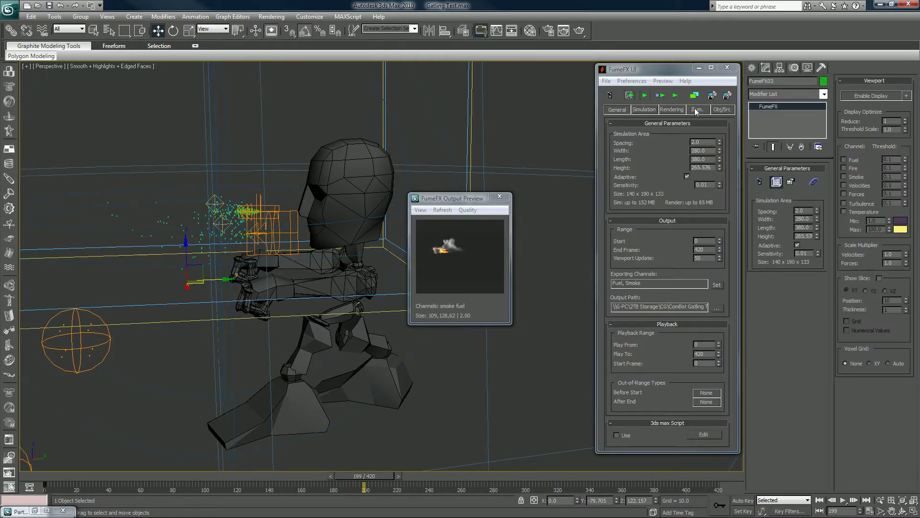
{"action": "left_click", "coordinate": [696, 110]}
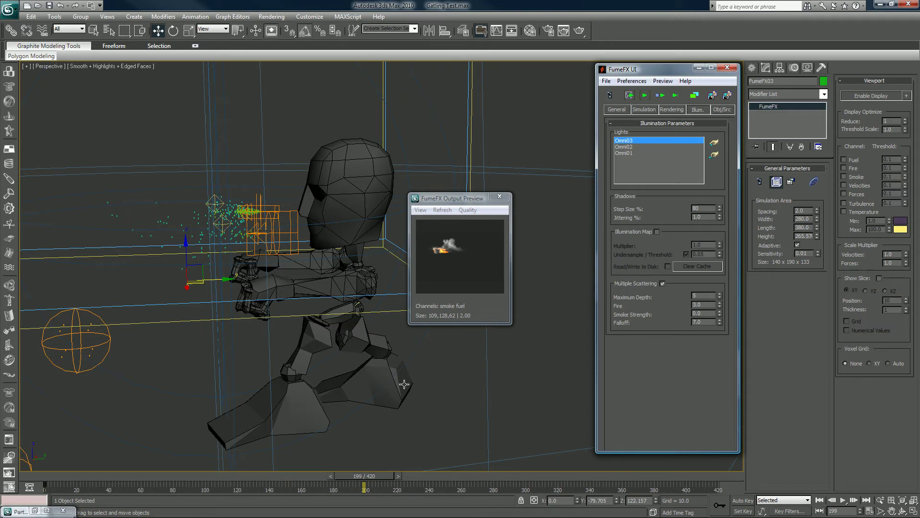
Scrub the animation through frame 232 to frame 238 to check the FumeFX output preview, and deselect the container.
{"action": "left_click_drag", "start_coordinate": [365, 476], "coordinate": [415, 463]}
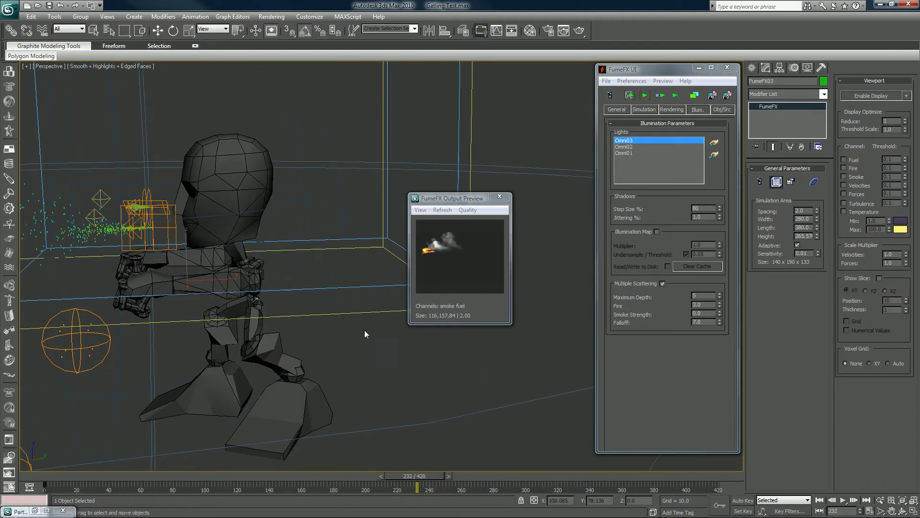
{"action": "key", "text": "w"}
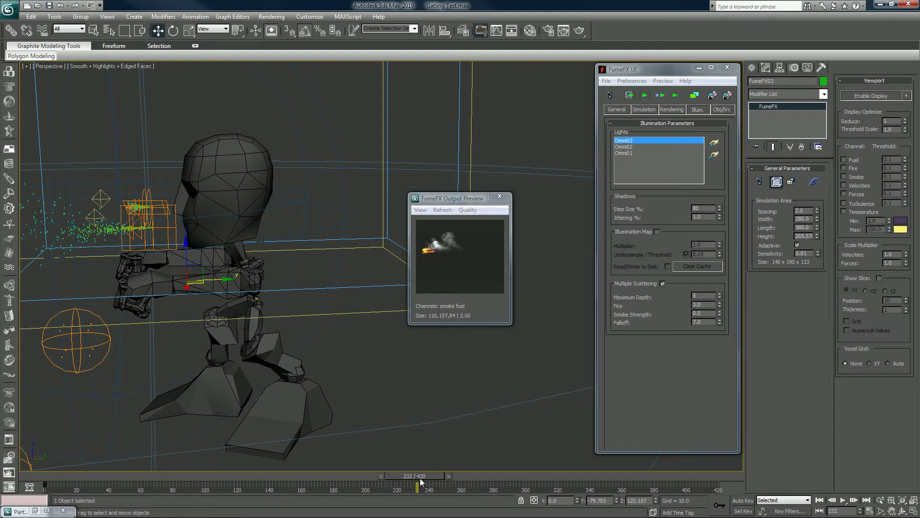
{"action": "left_click_drag", "start_coordinate": [420, 481], "coordinate": [433, 483]}
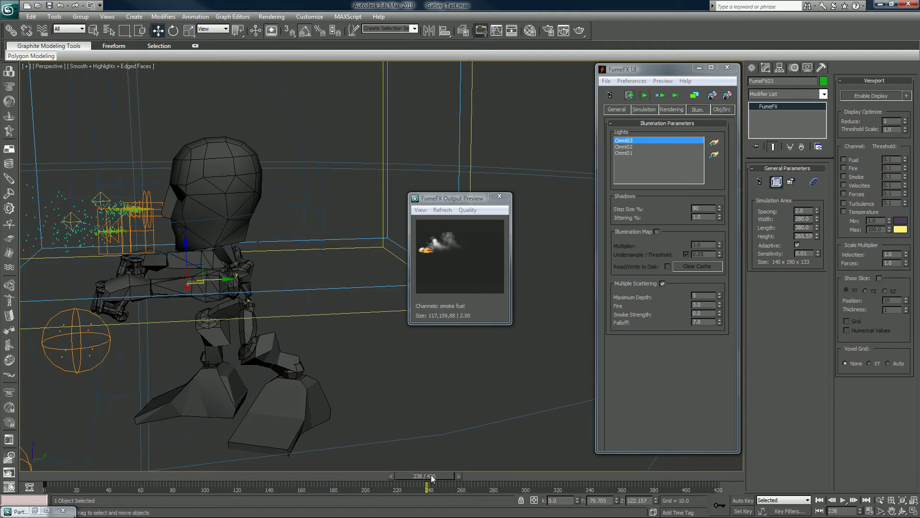
{"action": "left_click", "coordinate": [562, 198]}
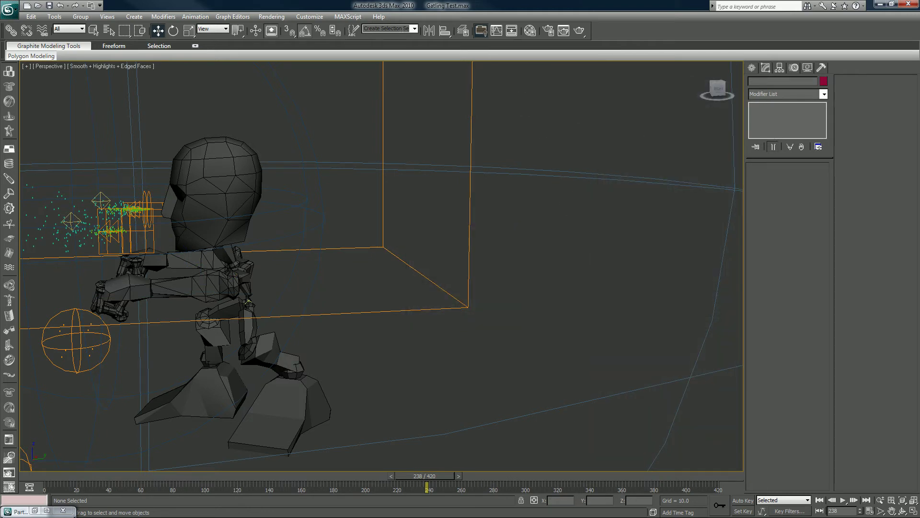
Switch to Windows Media Player and resume ComBot Gatling Test 010 at slow playback speed.
{"action": "key", "text": "alt+Tab"}
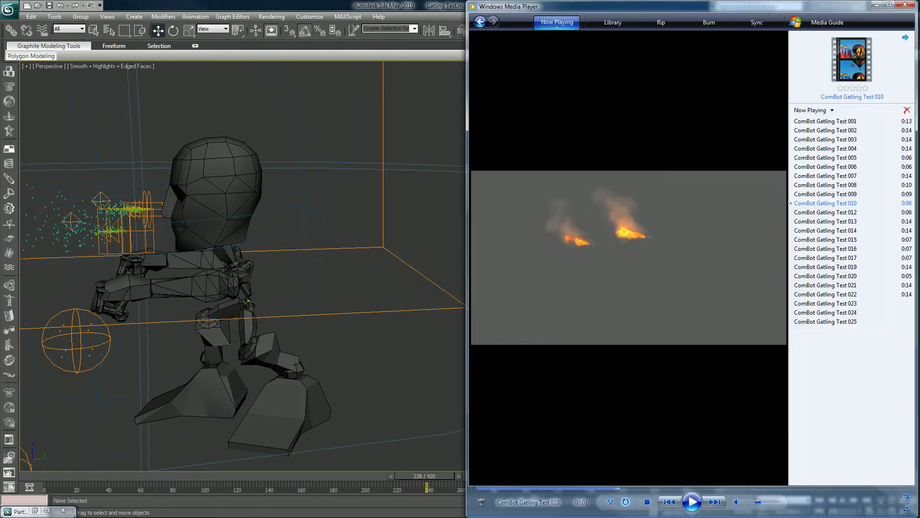
{"action": "left_click", "coordinate": [696, 502]}
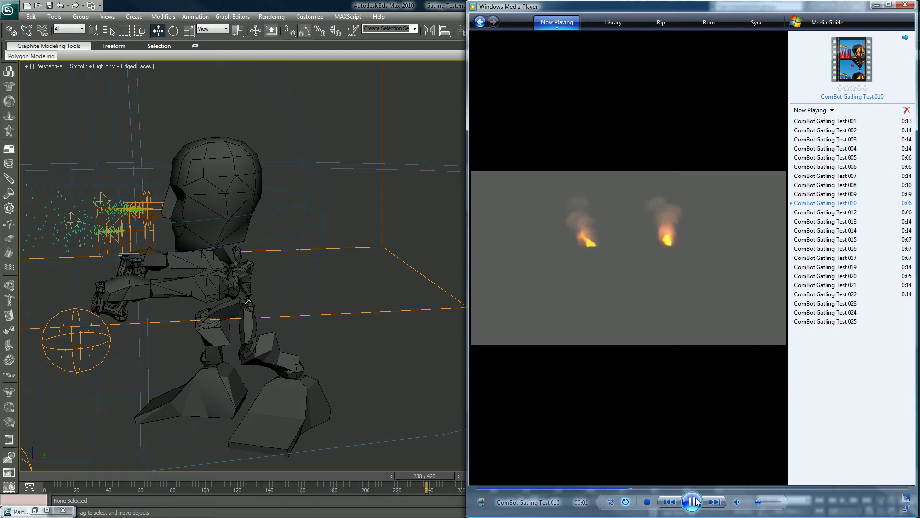
{"action": "right_click", "coordinate": [696, 500]}
{"action": "left_click", "coordinate": [713, 473]}
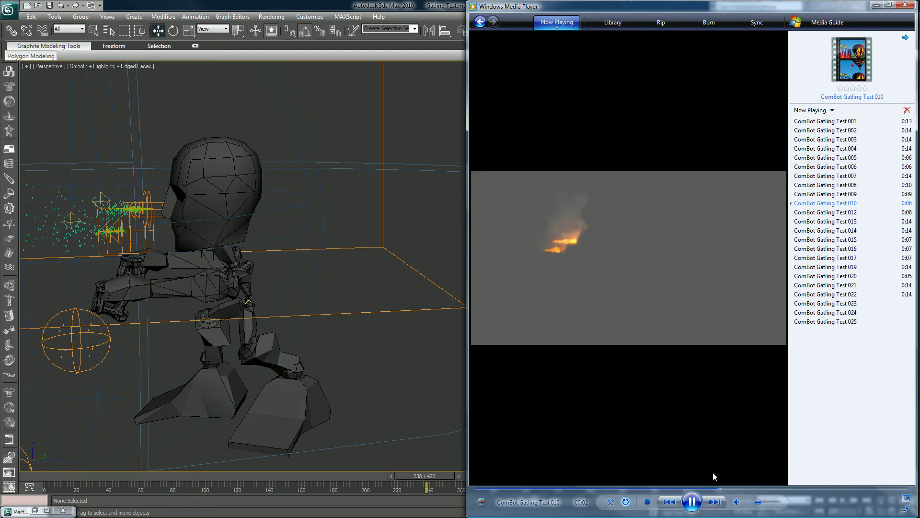
Skip ahead to ComBot Gatling Test 013 and jump to an earlier firing shot in the clip.
{"action": "left_click", "coordinate": [710, 502]}
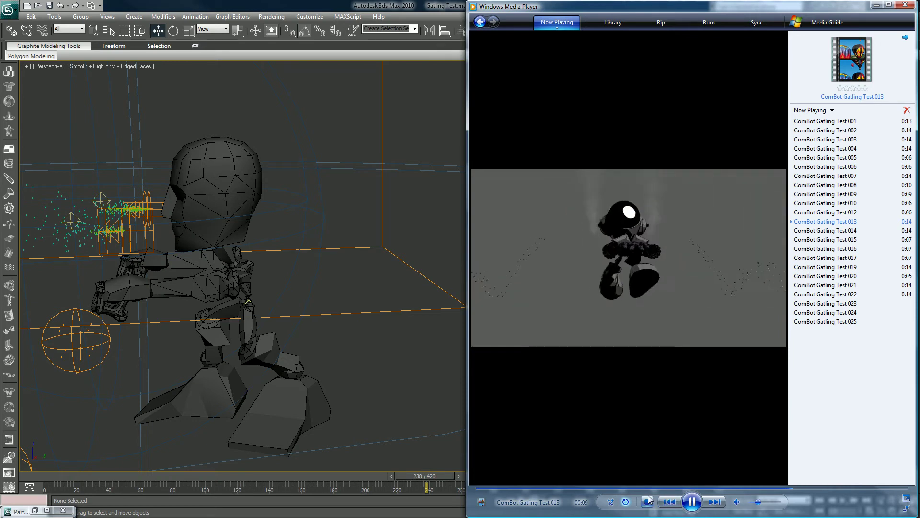
{"action": "left_click", "coordinate": [623, 488]}
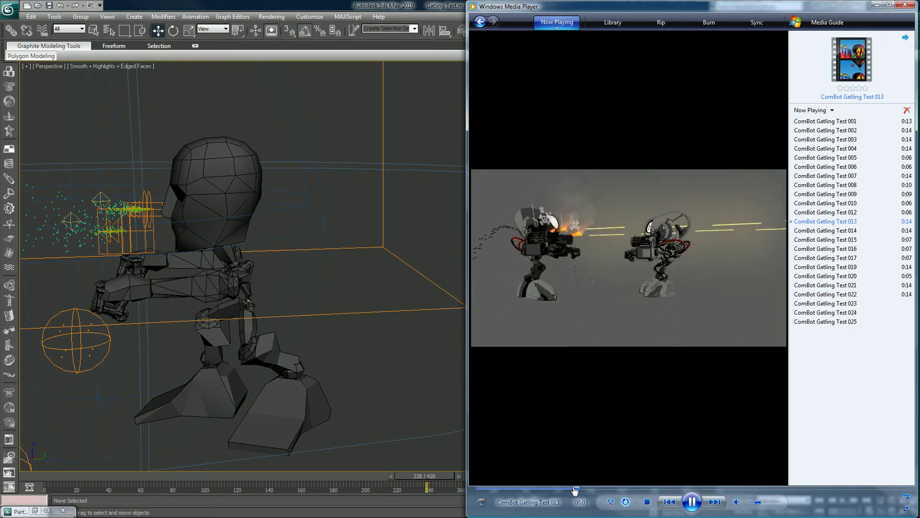
Replay ComBot Gatling Test 013 from an earlier point and pause it on the side-view firing shot with skulls.
{"action": "left_click", "coordinate": [575, 489]}
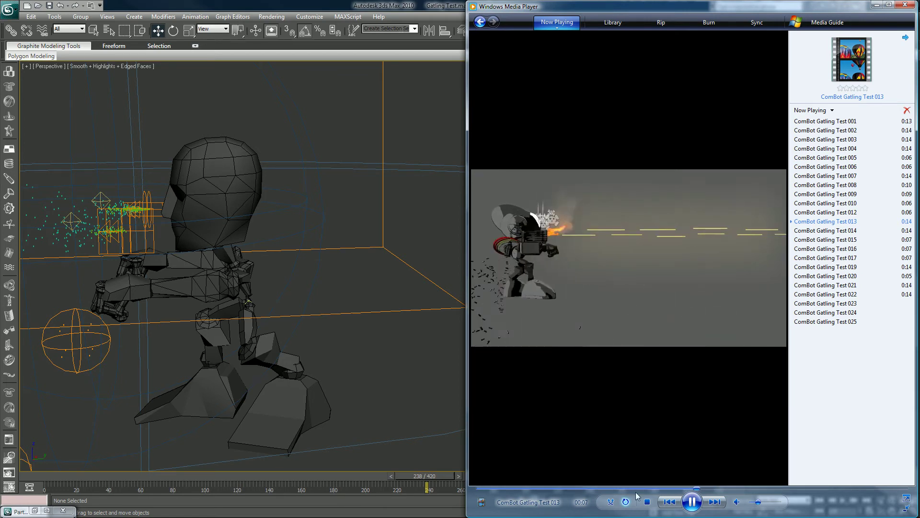
{"action": "left_click", "coordinate": [692, 502]}
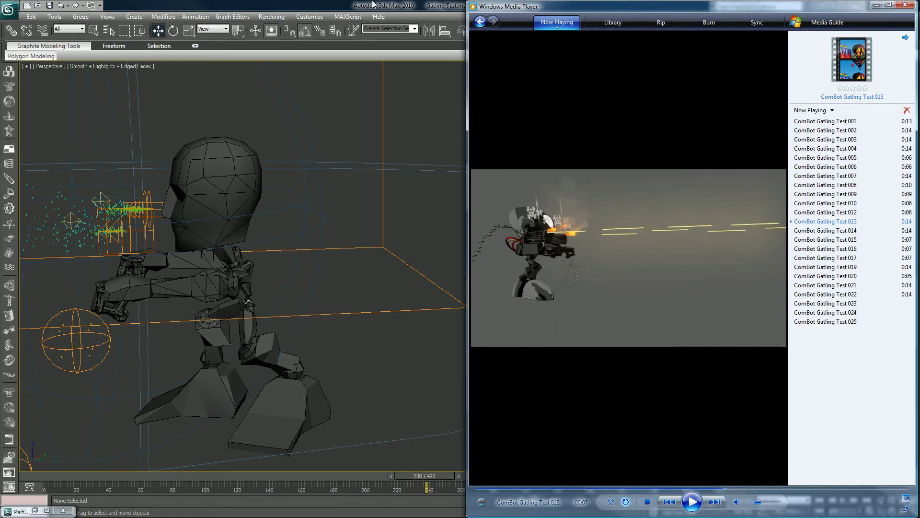
Switch to 3ds Max, restore Particle View, and open the Shape Facing 01 parameters in the Skulls Left event.
{"action": "left_click", "coordinate": [373, 4]}
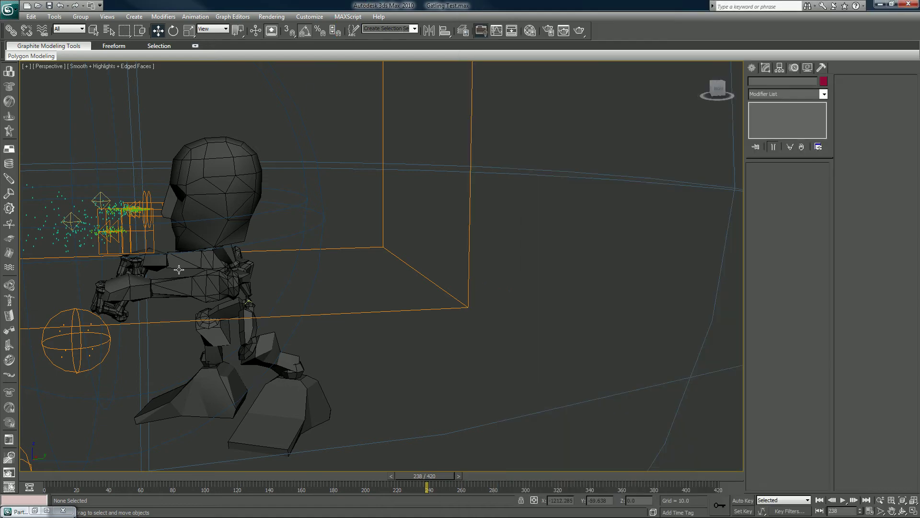
{"action": "left_click", "coordinate": [34, 510]}
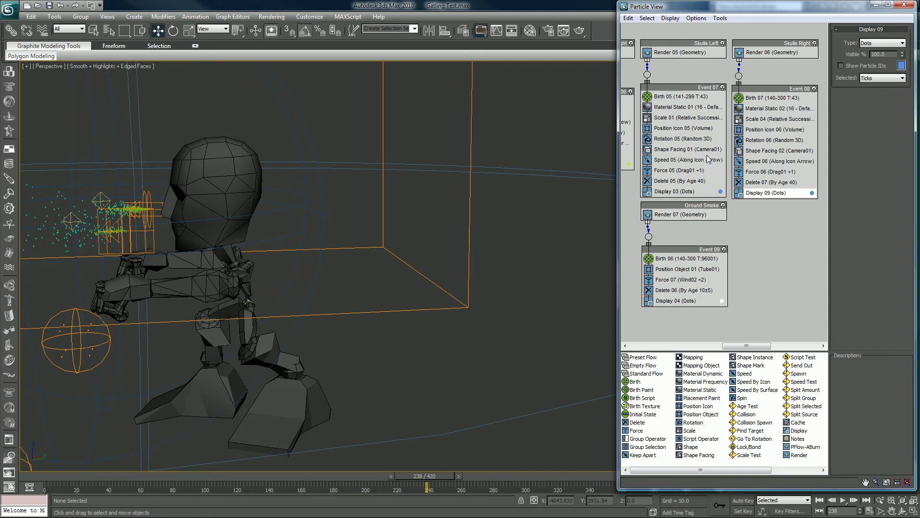
{"action": "left_click", "coordinate": [678, 149]}
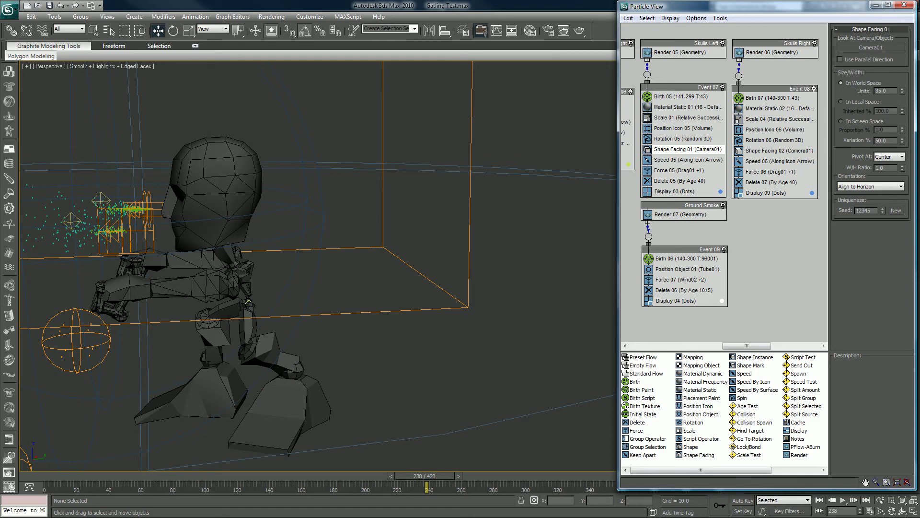
Switch back to Windows Media Player, replay the firing shots of ComBot Gatling Test 013 several times, and pause the clip.
{"action": "key", "text": "alt+Tab"}
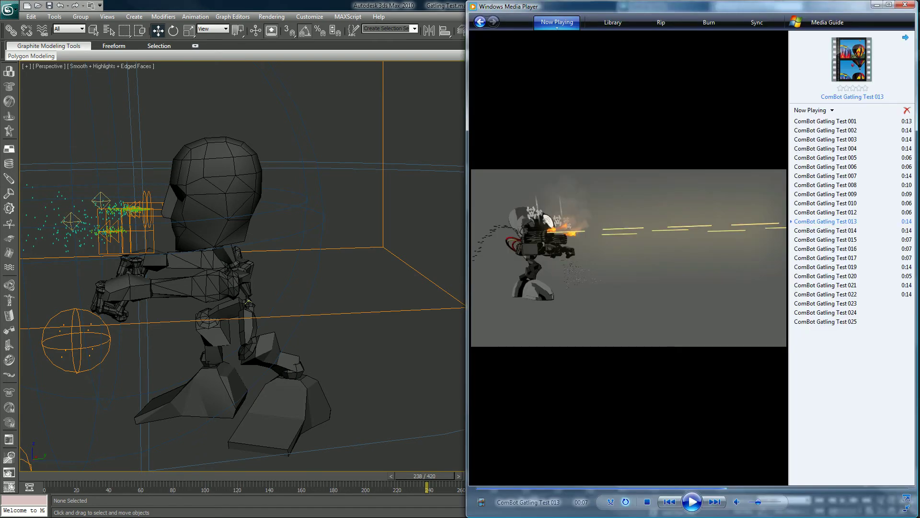
{"action": "left_click", "coordinate": [691, 502]}
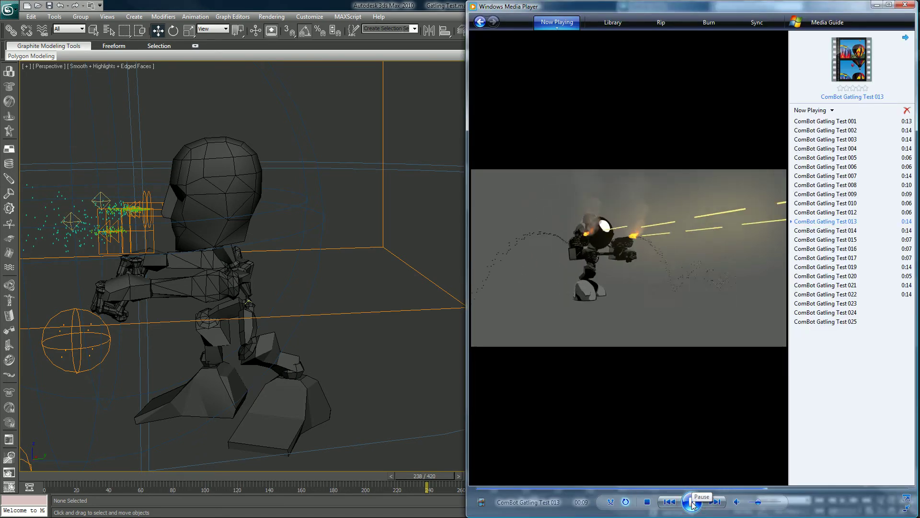
{"action": "left_click", "coordinate": [654, 488]}
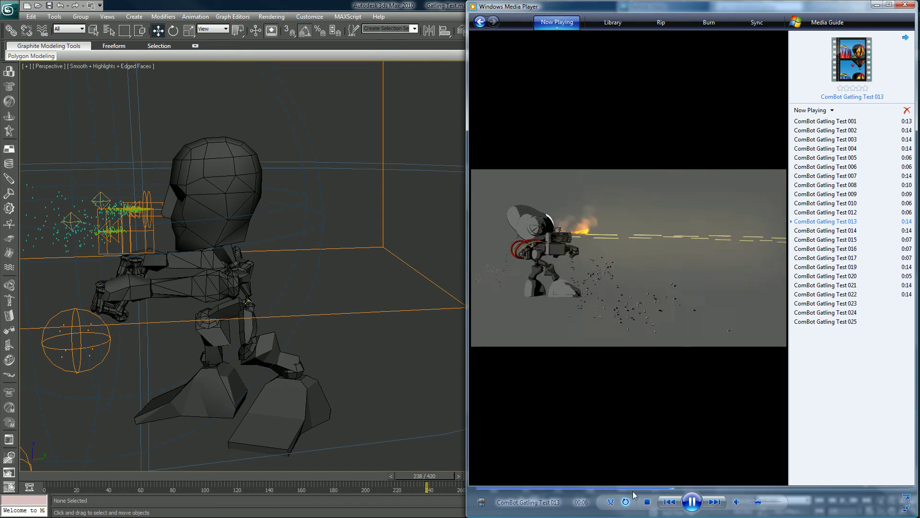
{"action": "left_click", "coordinate": [602, 489]}
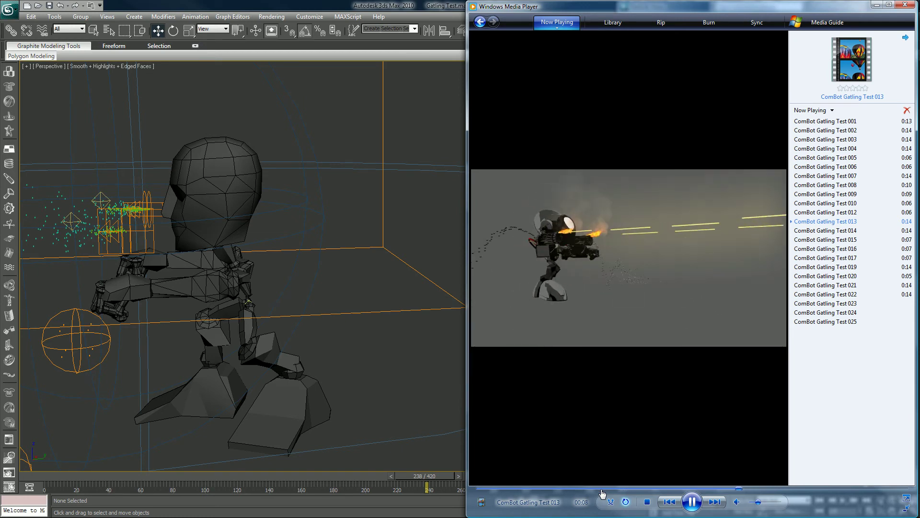
{"action": "left_click", "coordinate": [602, 489]}
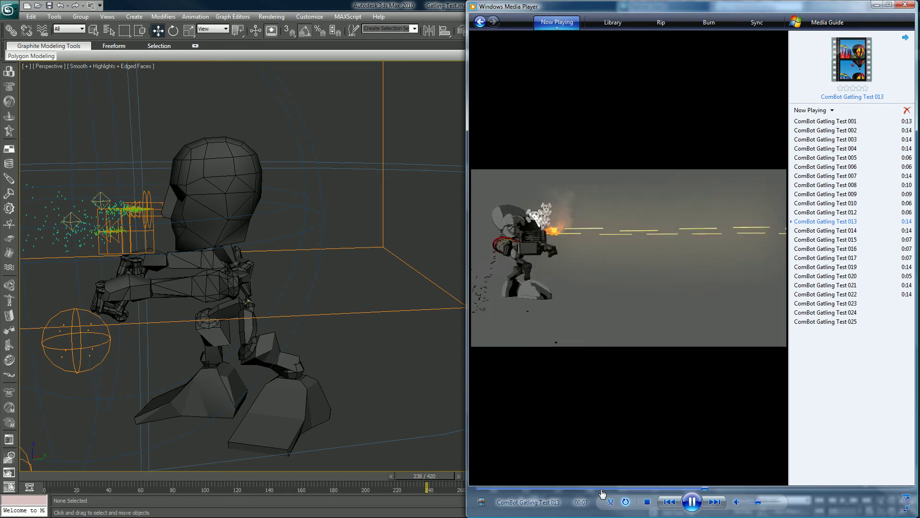
{"action": "left_click", "coordinate": [602, 489]}
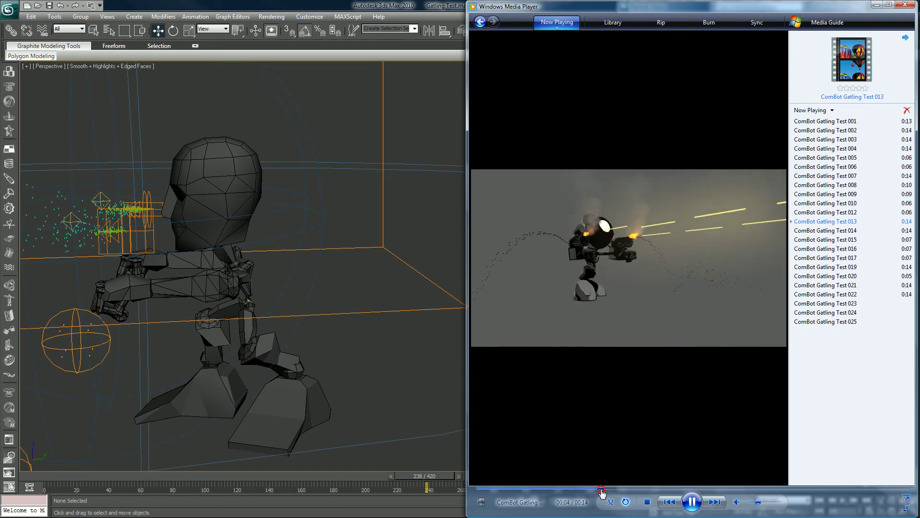
{"action": "left_click", "coordinate": [691, 502]}
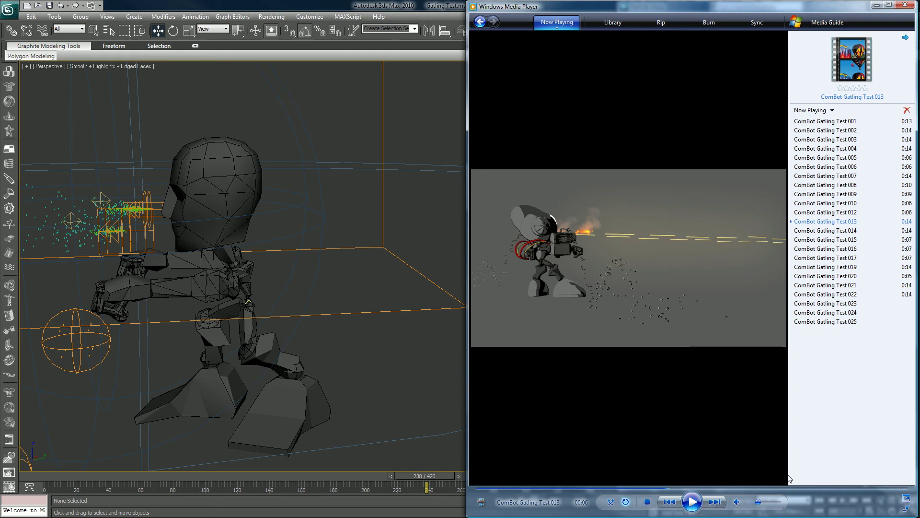
Skip to ComBot Gatling Test 014 and review its black-and-white skull and muzzle fire shots, pausing on a close view of the guns.
{"action": "left_click", "coordinate": [685, 506]}
{"action": "left_click", "coordinate": [714, 503]}
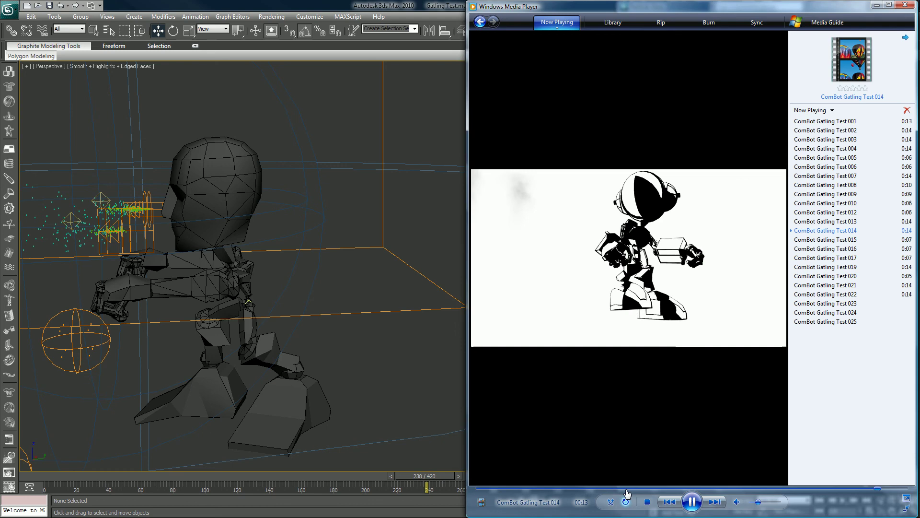
{"action": "left_click", "coordinate": [627, 489]}
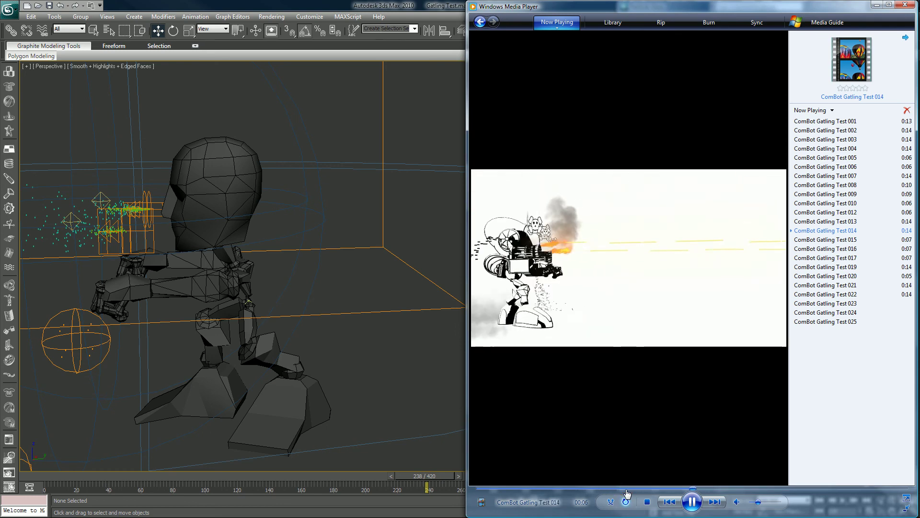
{"action": "left_click", "coordinate": [586, 488]}
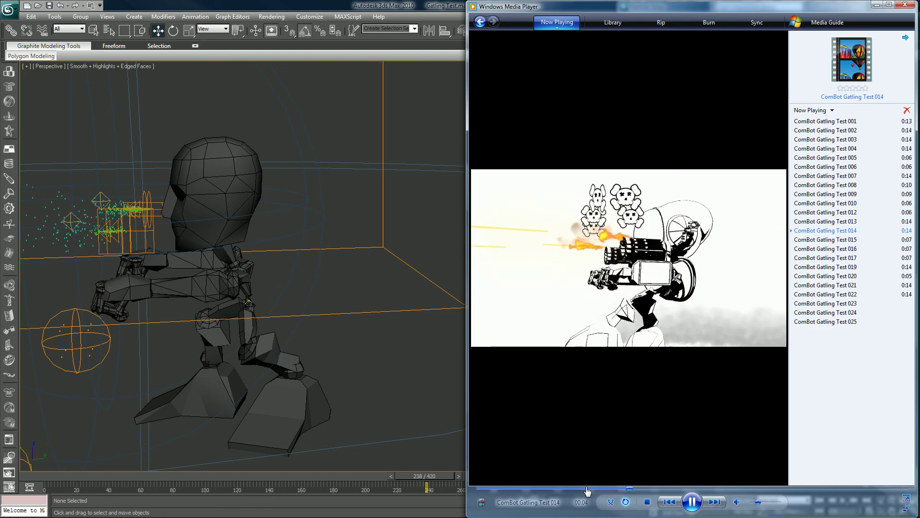
{"action": "left_click", "coordinate": [692, 504]}
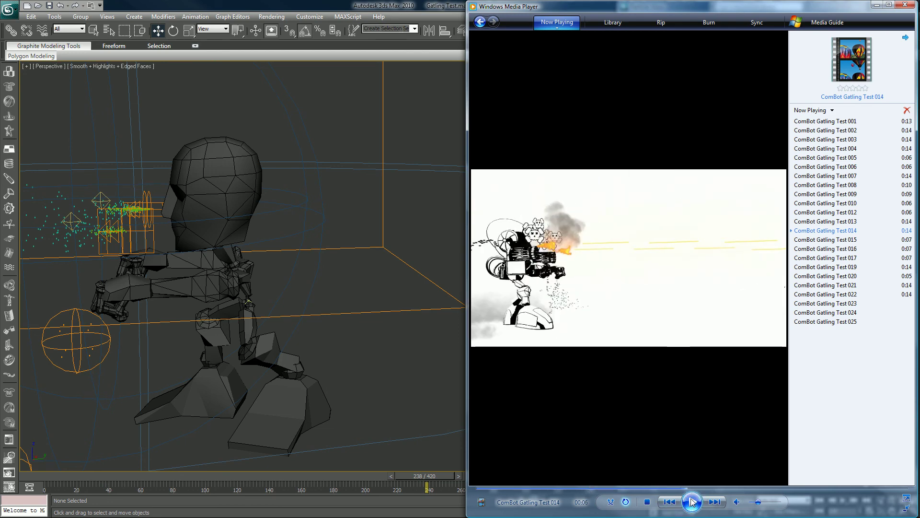
{"action": "left_click", "coordinate": [693, 503]}
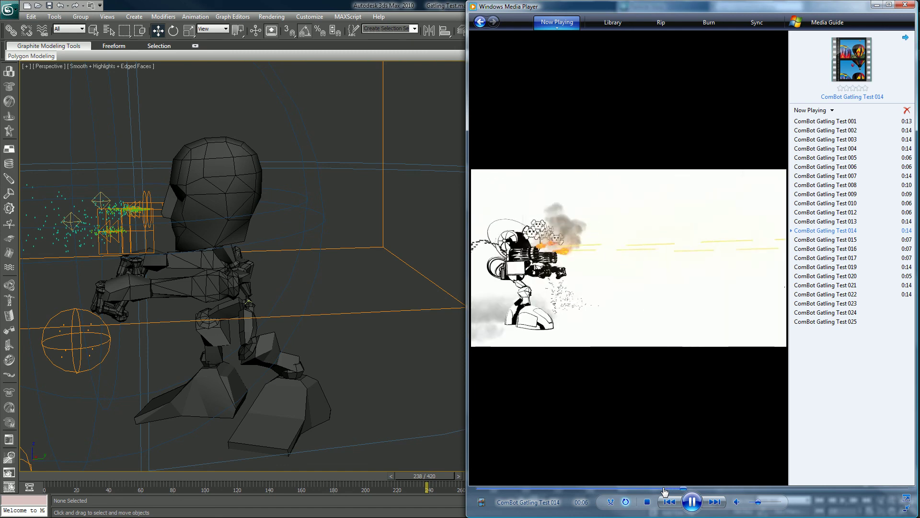
{"action": "left_click", "coordinate": [693, 505]}
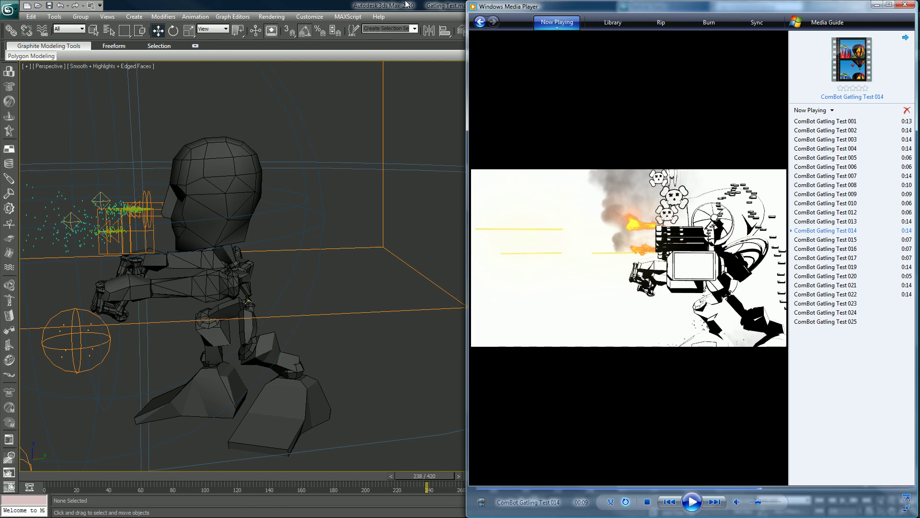
Go back to ComBot Gatling Test 013, play it, and return to Particle View in 3ds Max.
{"action": "left_click", "coordinate": [671, 502]}
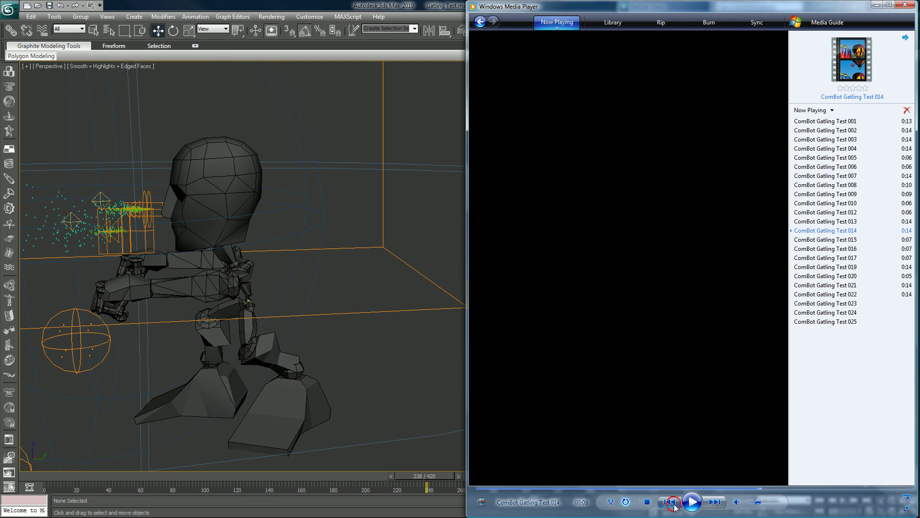
{"action": "left_click", "coordinate": [693, 505]}
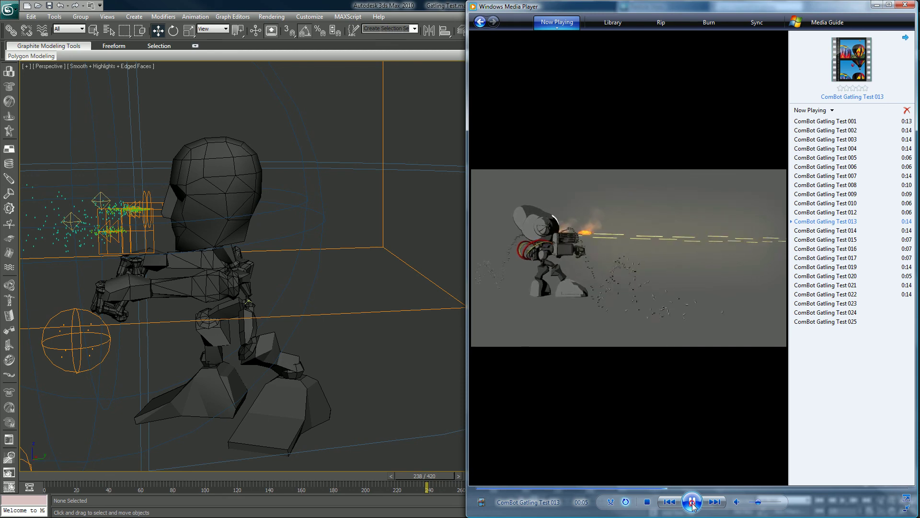
{"action": "left_click", "coordinate": [383, 3]}
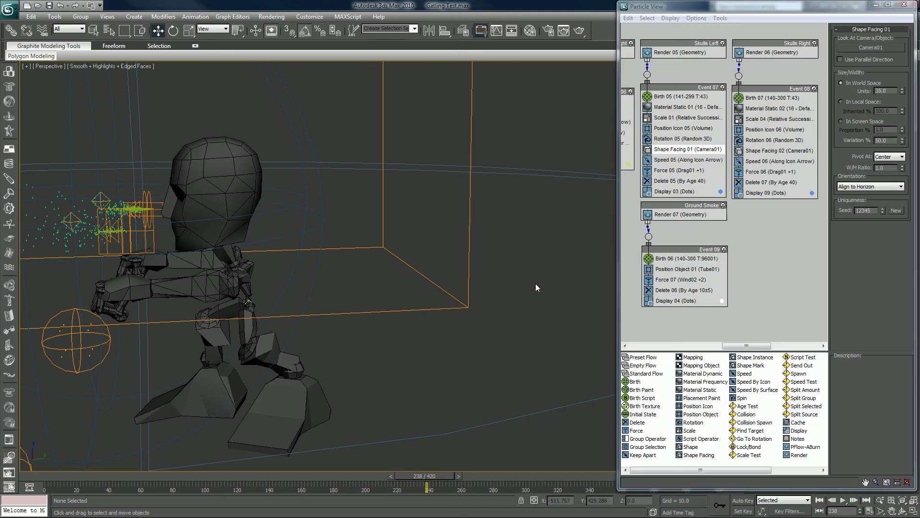